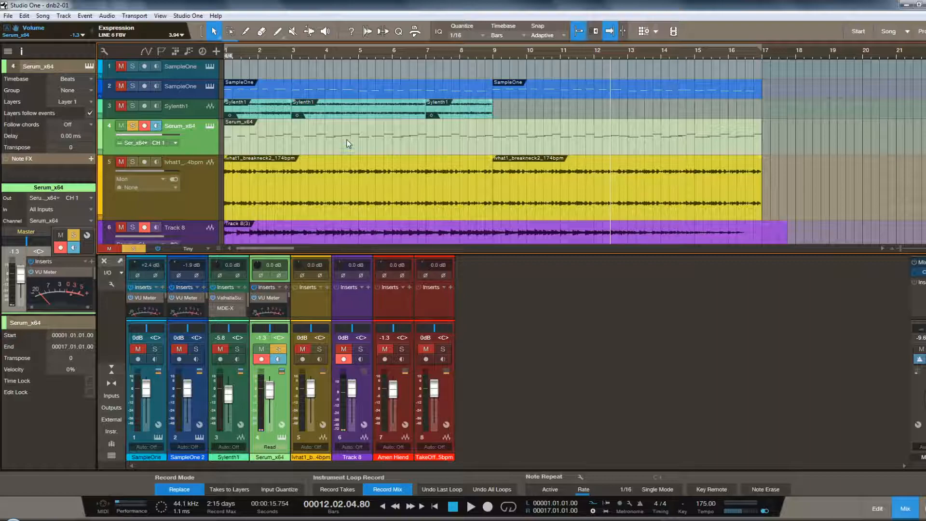
# Bounce the Serum_x64 instrument part on track 4 to audio and make the resulting audio track taller
pyautogui.scroll(-5, 371, 150)
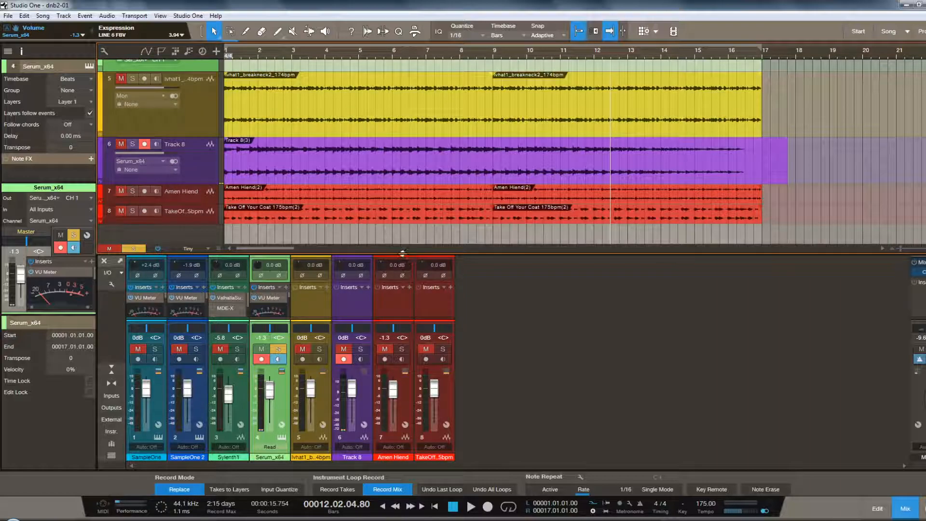
pyautogui.scroll(5, 364, 211)
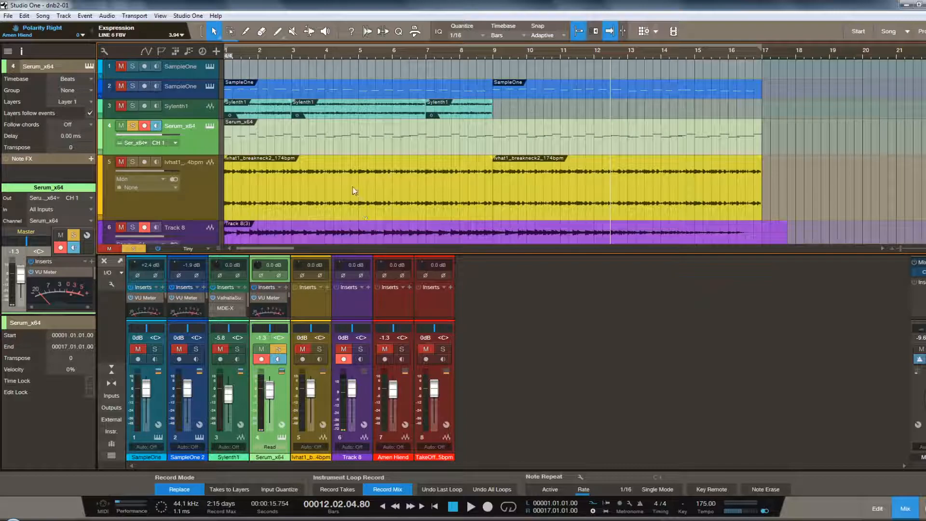
pyautogui.scroll(-2, 309, 144)
pyautogui.scroll(2, 315, 153)
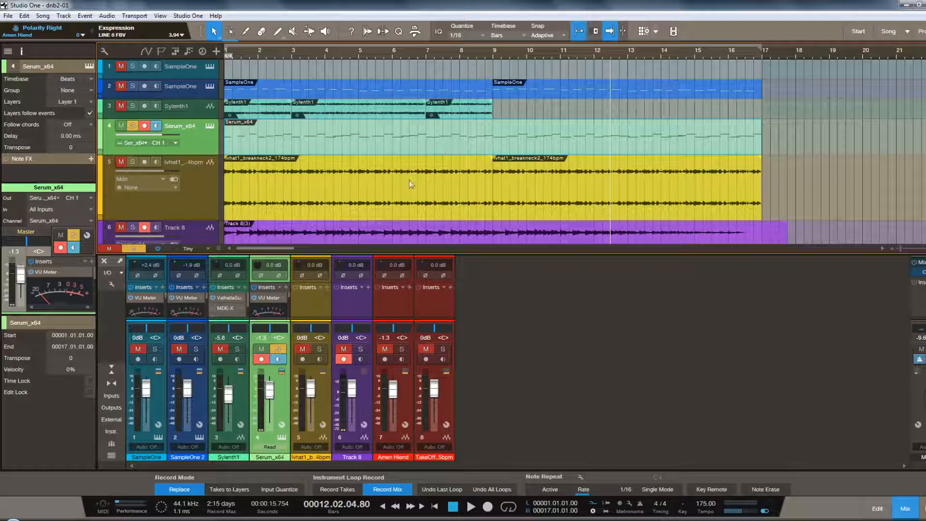
pyautogui.click(357, 192)
pyautogui.click(354, 148)
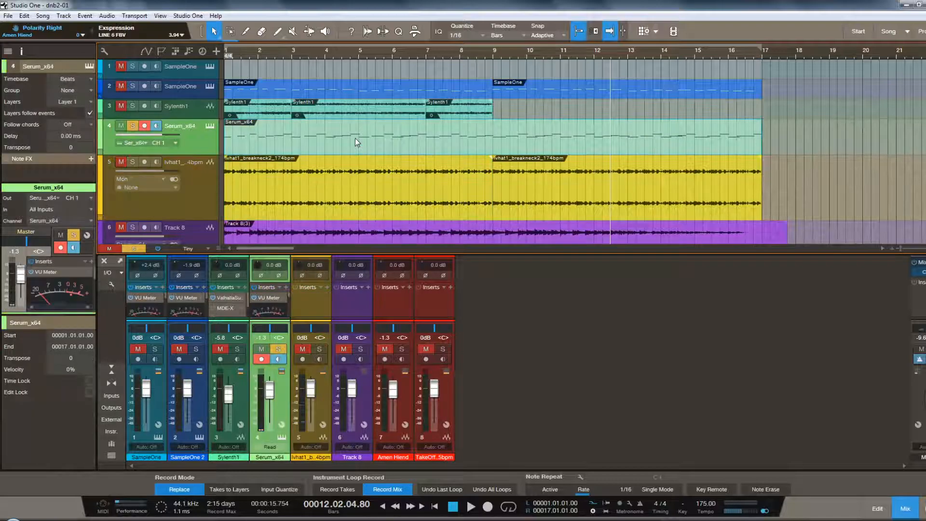
pyautogui.rightClick(344, 139)
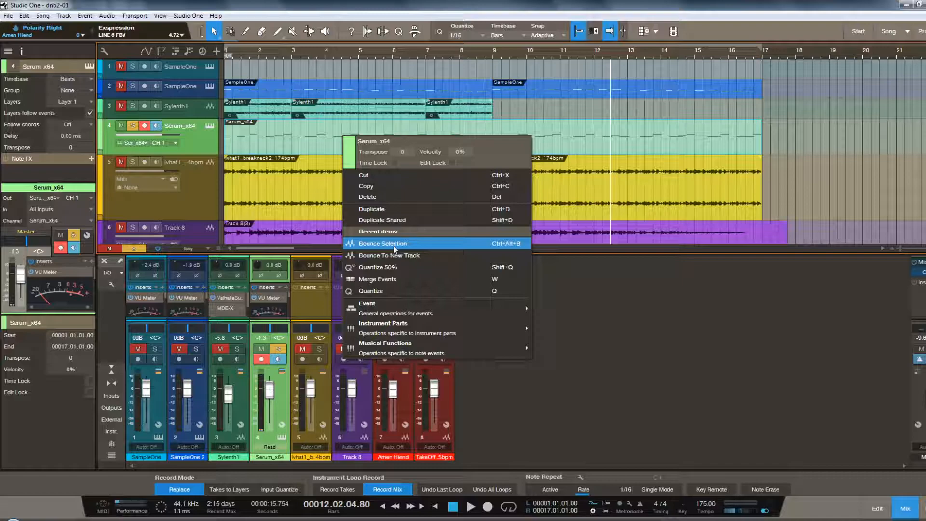
pyautogui.click(394, 249)
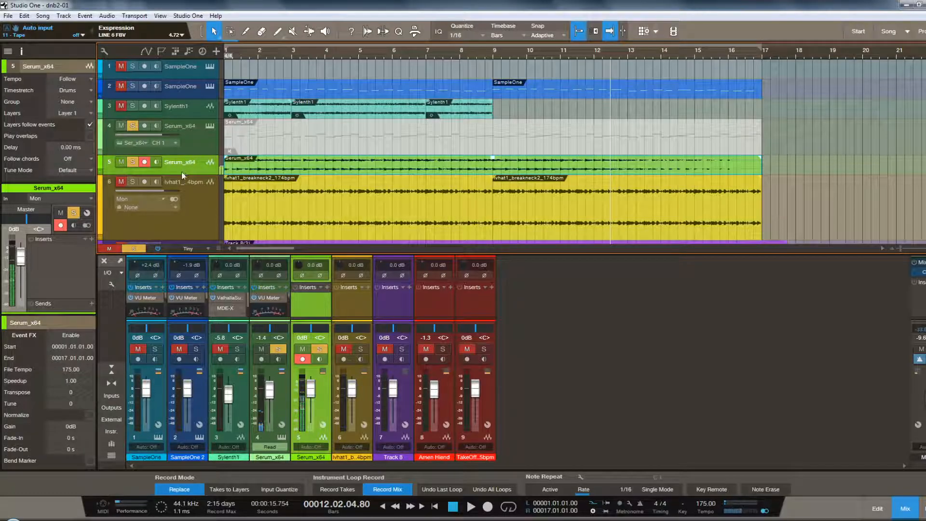
pyautogui.moveTo(182, 174); pyautogui.dragTo(197, 207)
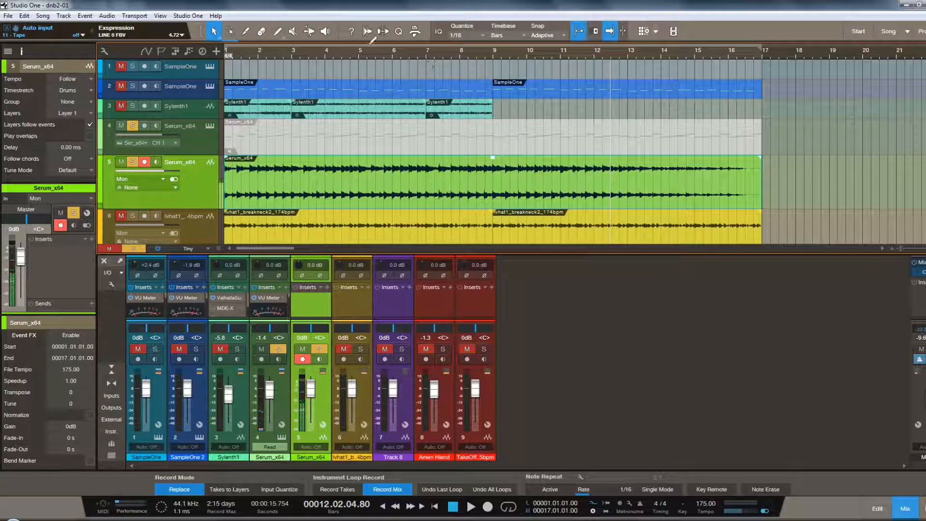
# Audition the Serum_x64 track from about bar 5 with the Listen tool
pyautogui.click(325, 32)
pyautogui.click(374, 146)
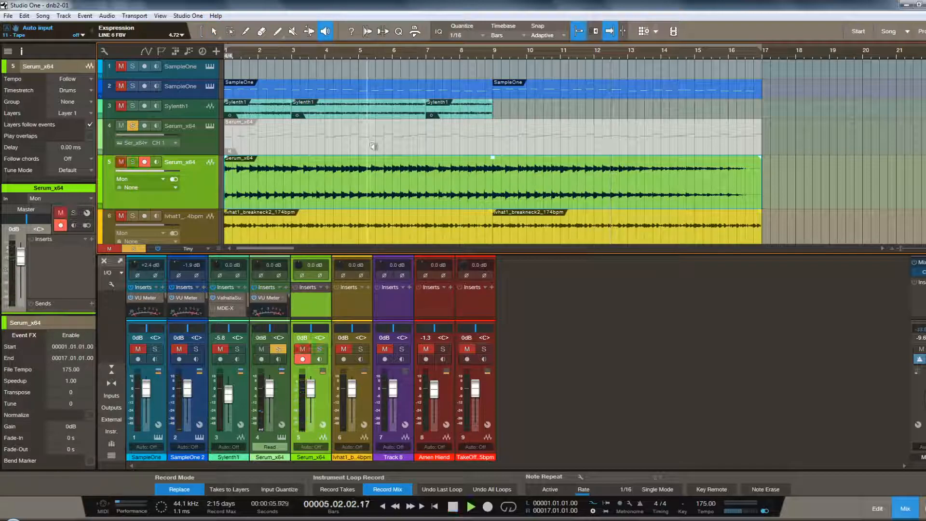
pyautogui.click(292, 31)
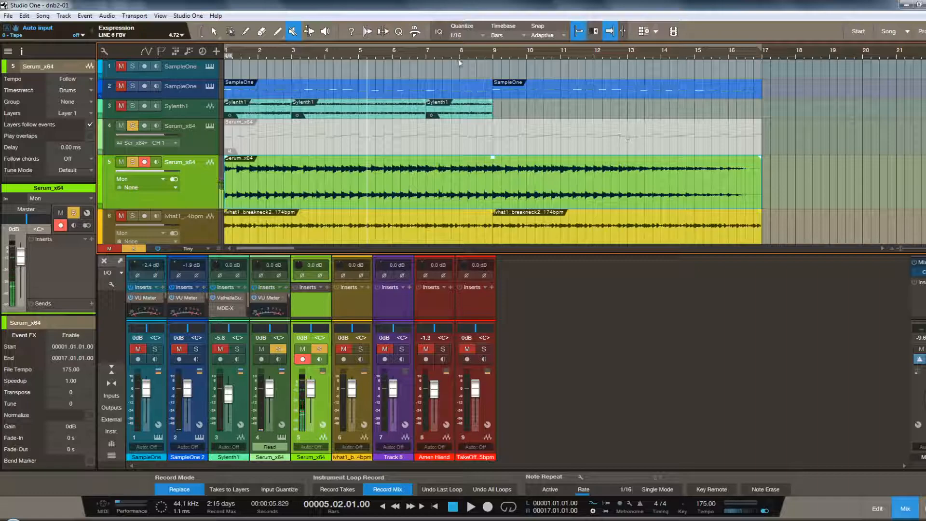
pyautogui.press('w')
pyautogui.press('w')
pyautogui.press('w')
pyautogui.click(195, 147)
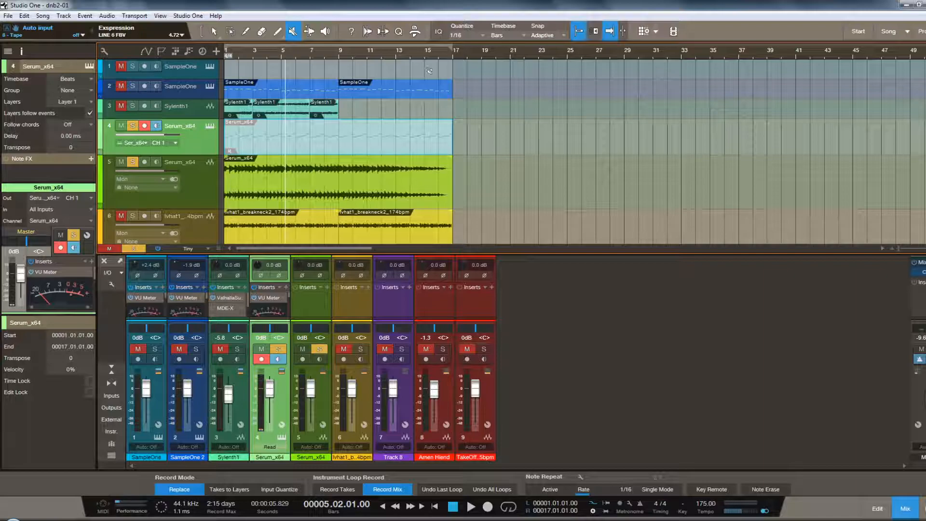
pyautogui.click(213, 33)
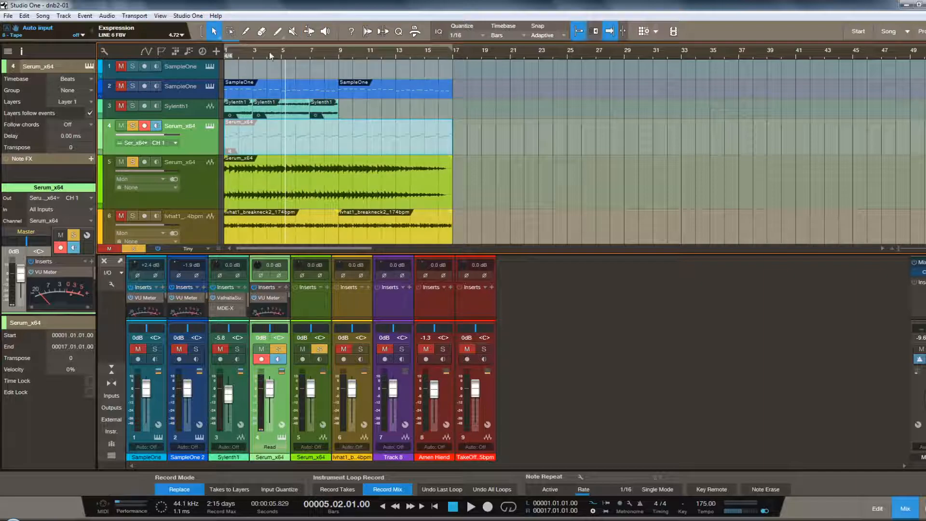
pyautogui.moveTo(270, 54); pyautogui.dragTo(398, 69)
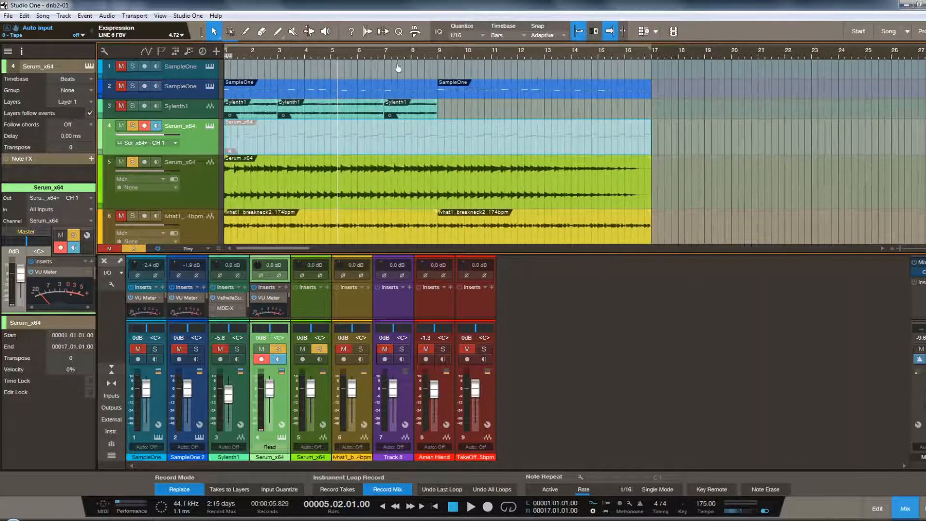
pyautogui.scroll(-5, 426, 172)
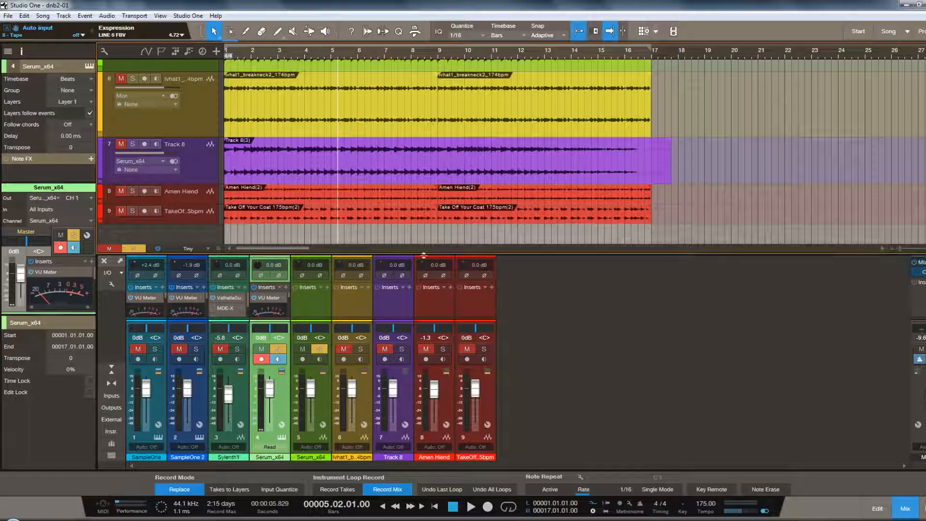
pyautogui.scroll(3, 291, 179)
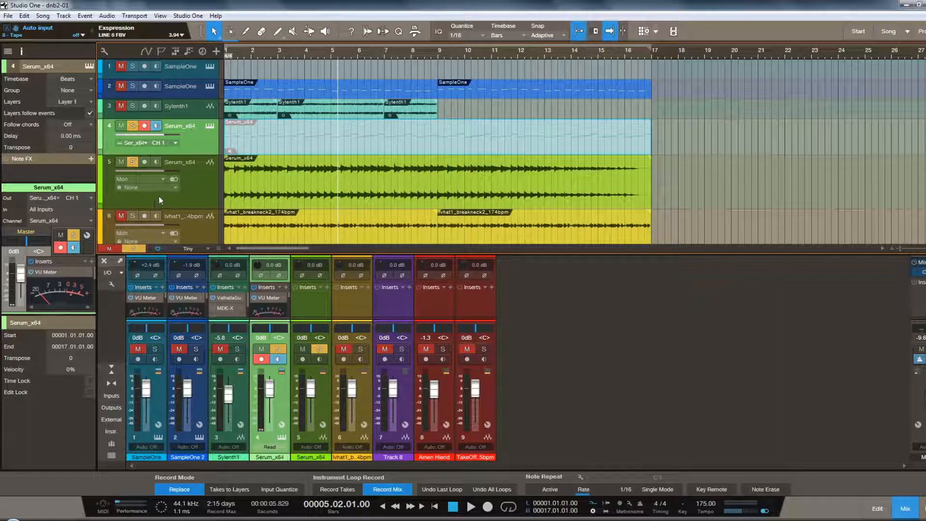
# Undo the bounce of the Serum_x64 part and play back the original instrument part
pyautogui.hotkey('ctrl', 'z')
pyautogui.hotkey('ctrl', 'z')
pyautogui.hotkey('ctrl', 'z')
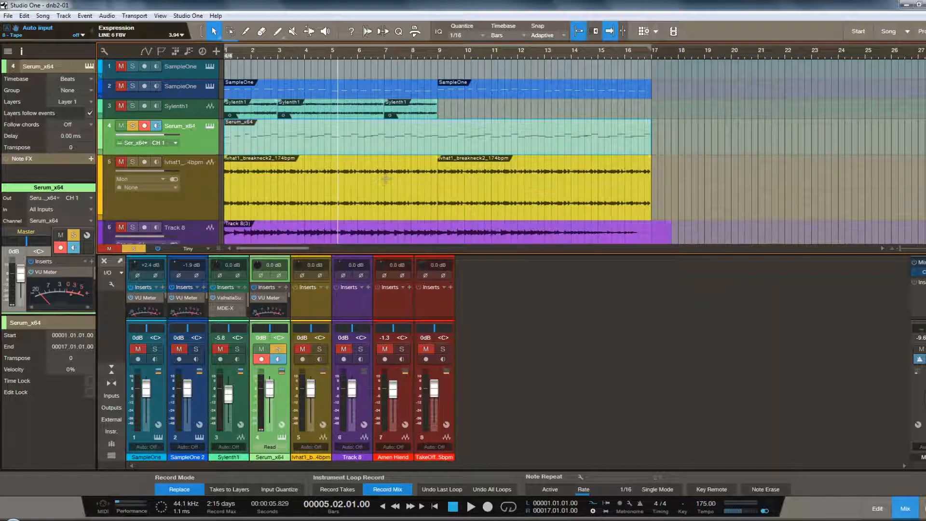
pyautogui.press('space')
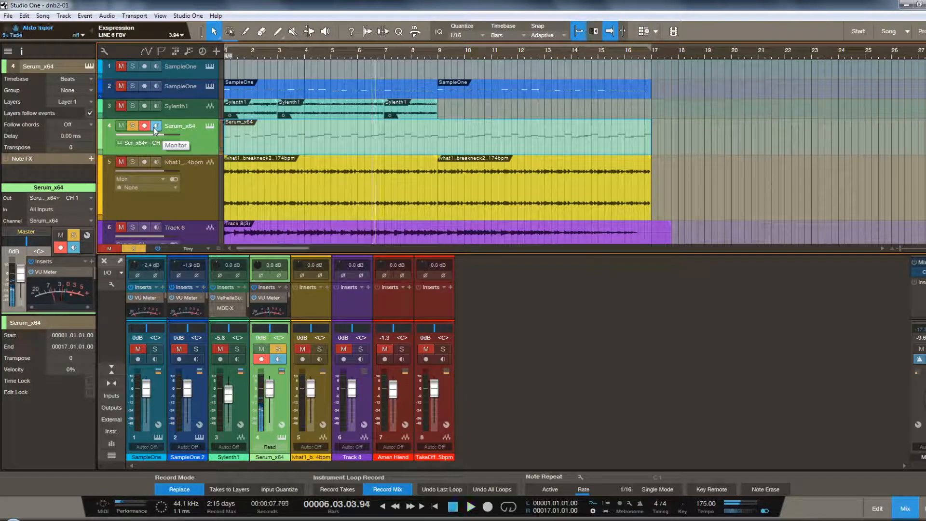
pyautogui.click(155, 127)
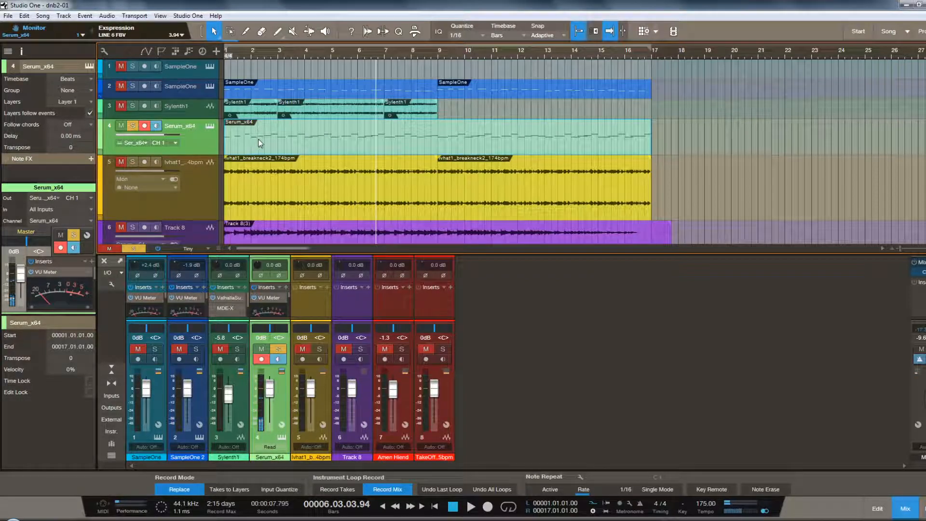
# Add a stereo audio track named "print" with Serum_x64 as its input, and make the new track taller
pyautogui.click(217, 52)
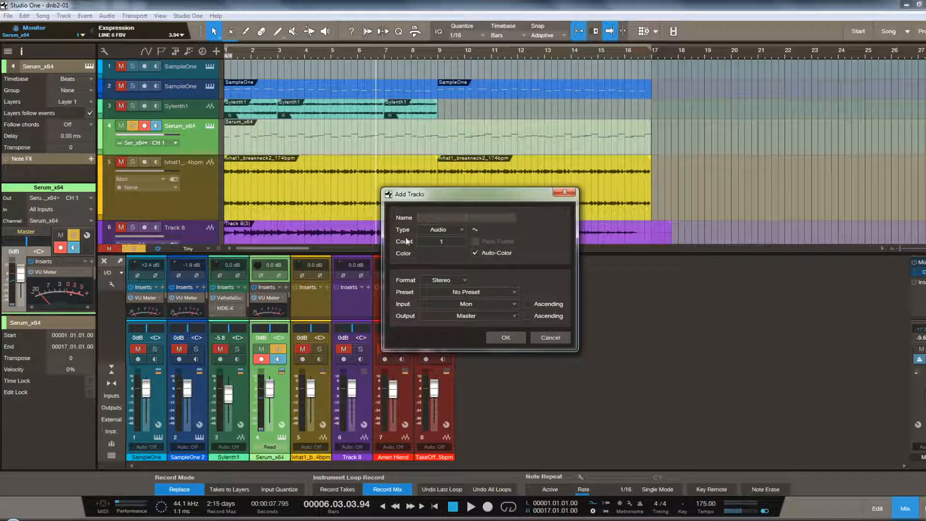
pyautogui.write('print')
pyautogui.click(464, 280)
pyautogui.click(457, 304)
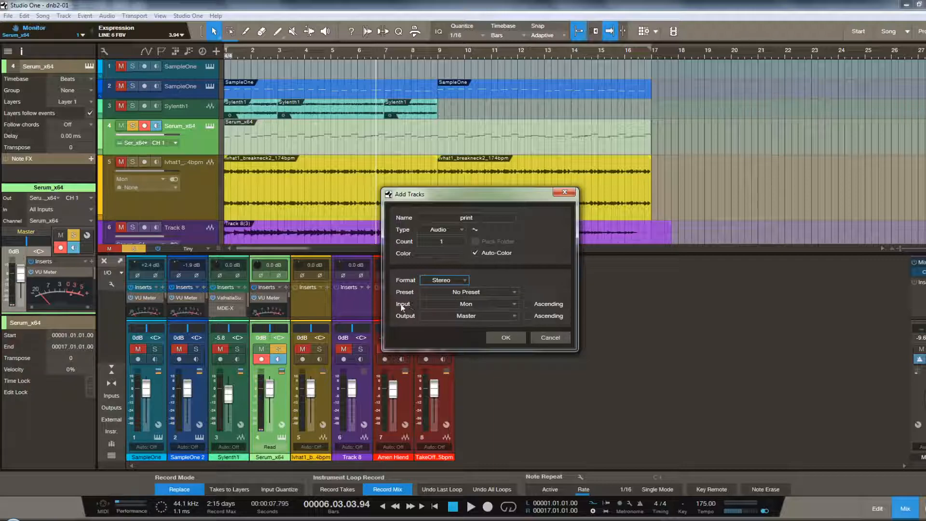
pyautogui.click(508, 304)
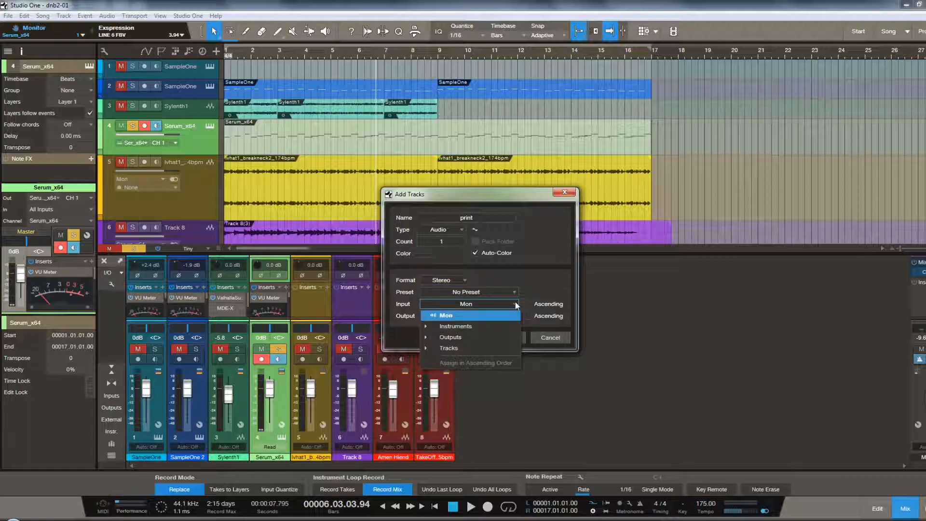
pyautogui.click(438, 326)
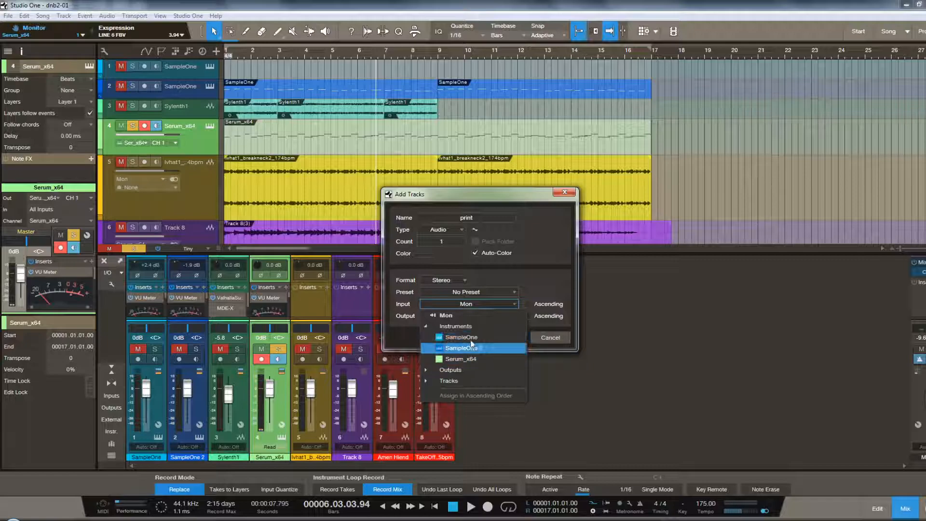
pyautogui.click(458, 370)
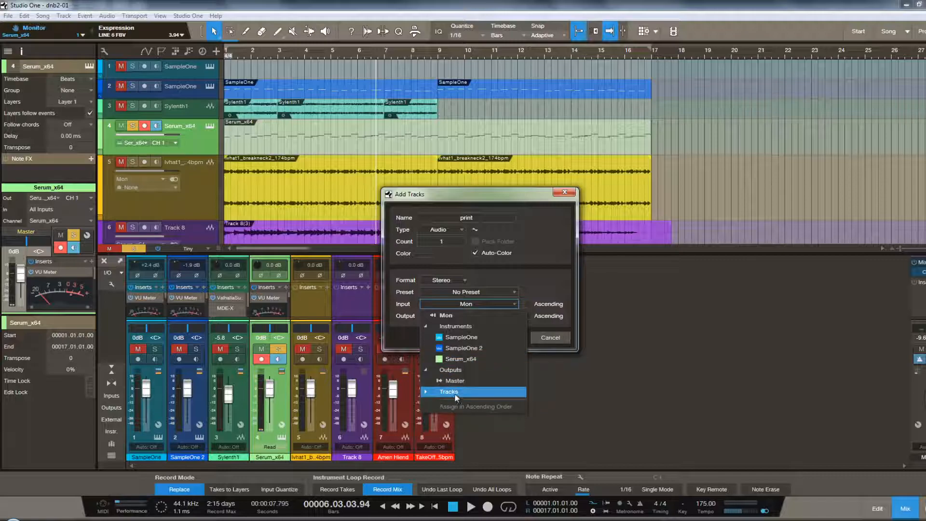
pyautogui.click(451, 392)
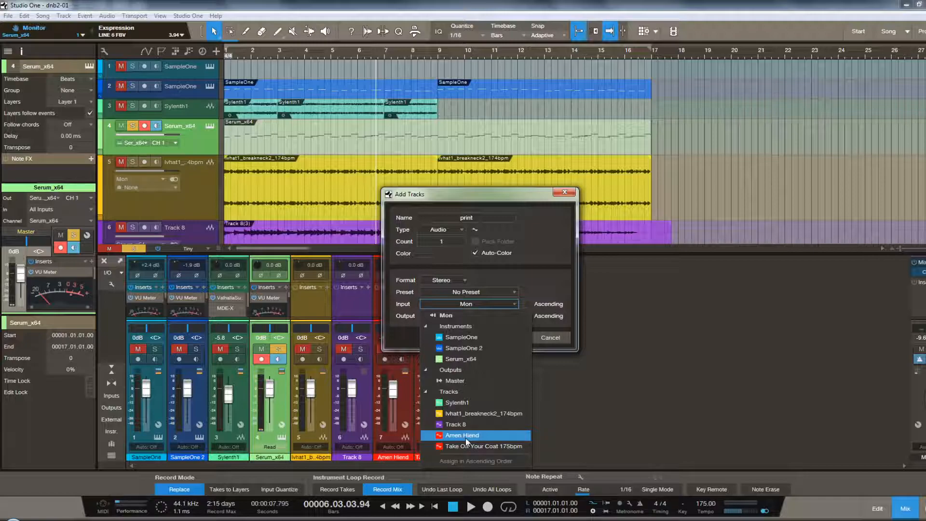
pyautogui.click(474, 359)
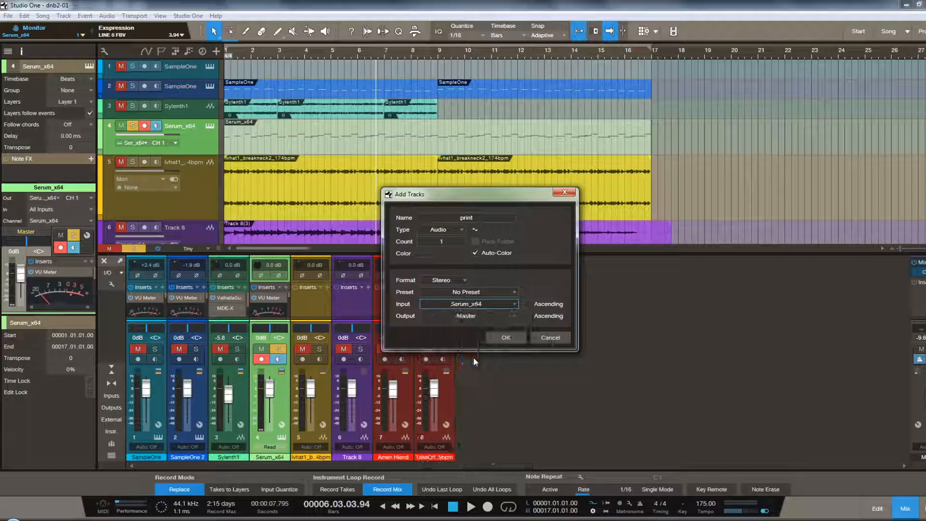
pyautogui.click(511, 340)
pyautogui.moveTo(192, 174); pyautogui.dragTo(206, 208)
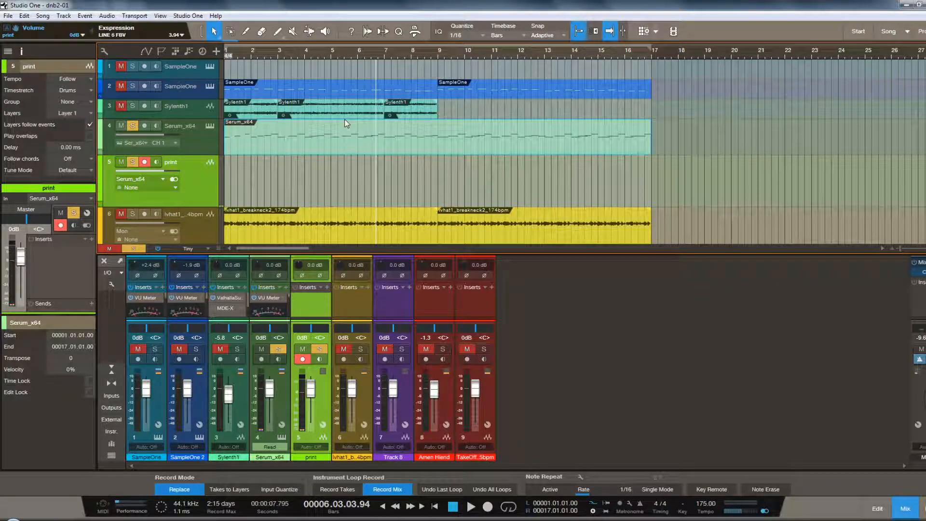
# Arm the print track for recording with its monitoring off, and record about three bars of Serum_x64 output from bar 6
pyautogui.click(143, 162)
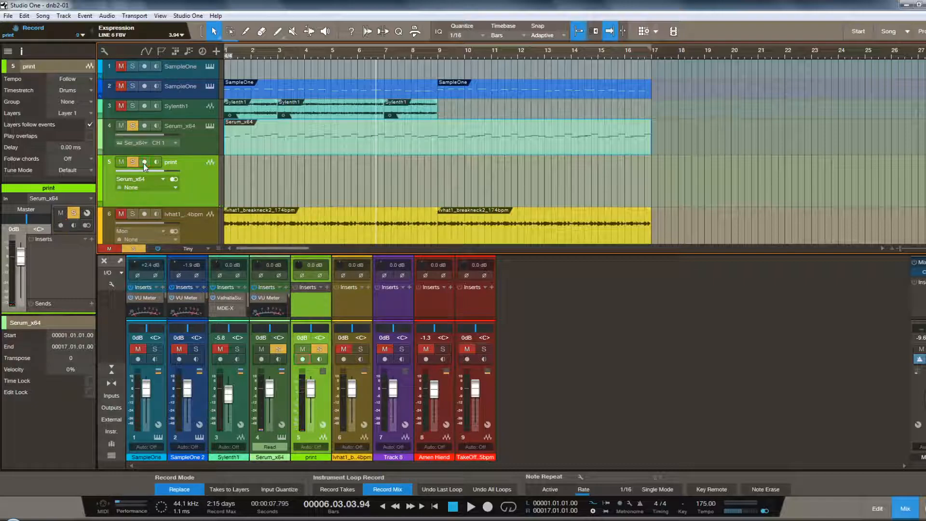
pyautogui.click(143, 161)
pyautogui.click(144, 162)
pyautogui.click(144, 162)
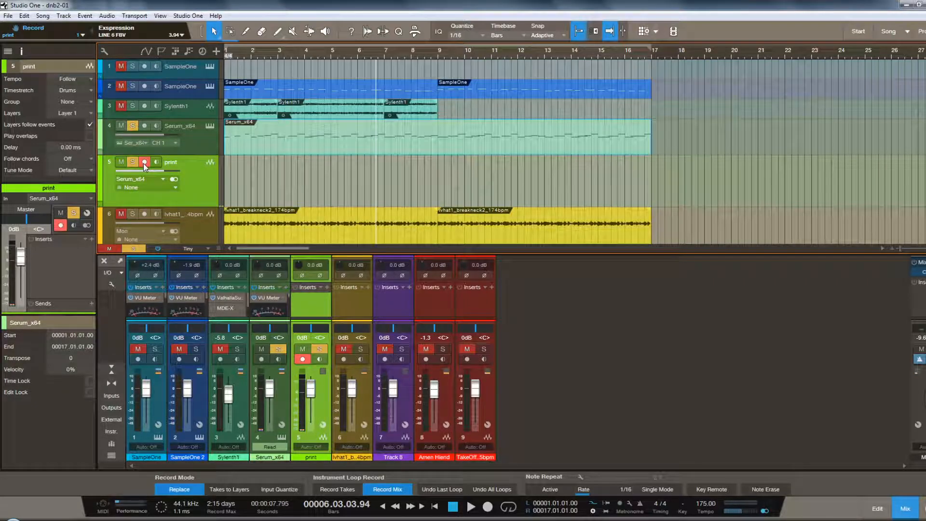
pyautogui.click(157, 162)
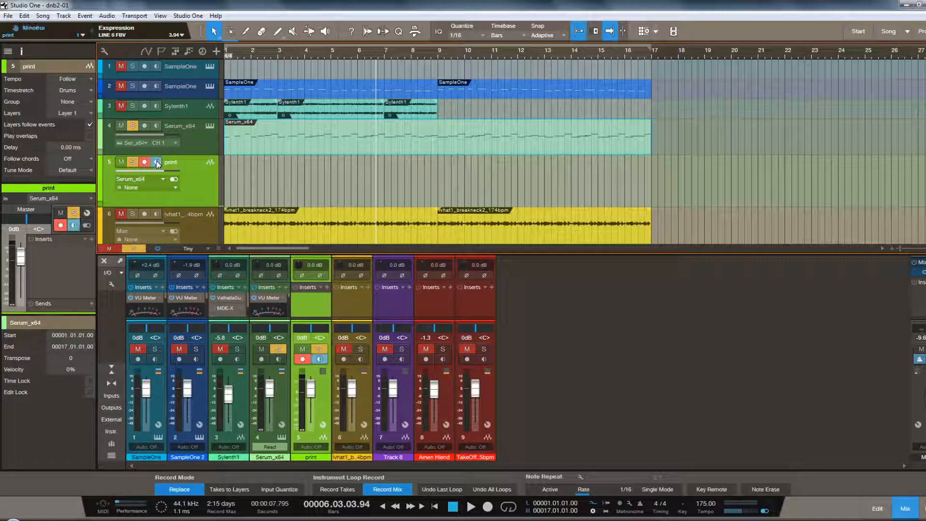
pyautogui.click(157, 162)
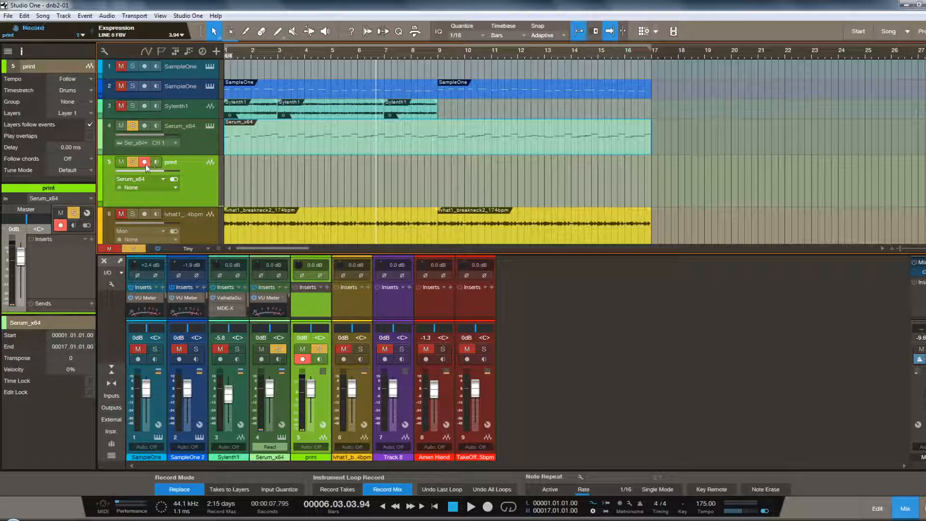
pyautogui.click(146, 165)
pyautogui.click(146, 164)
pyautogui.press('KP_Multiply')
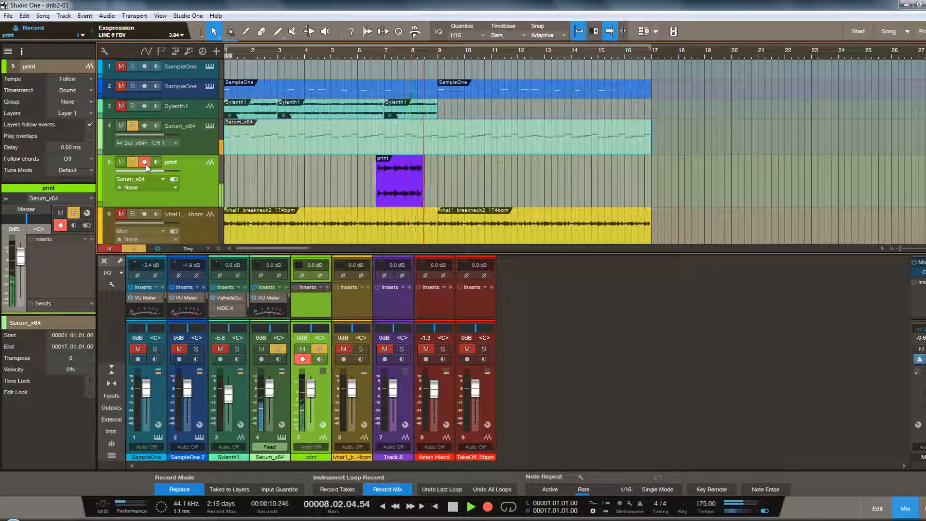
pyautogui.press('space')
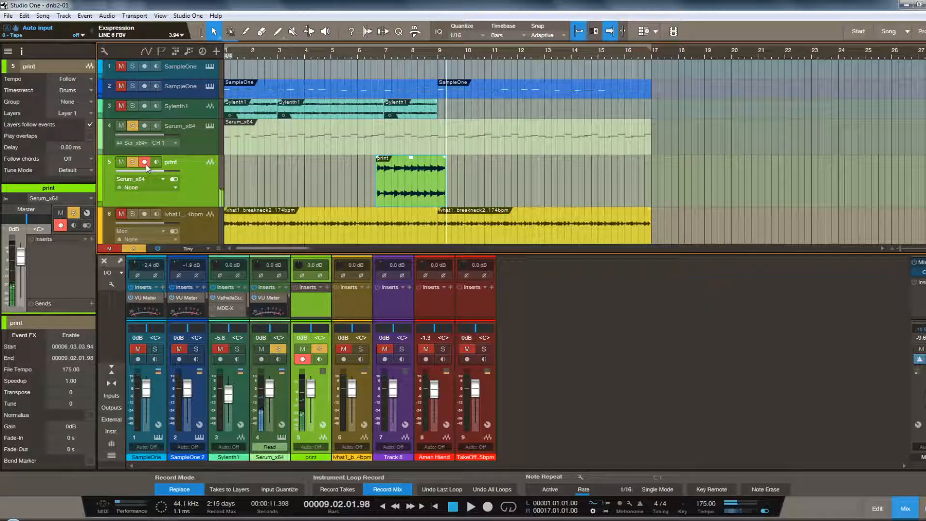
# Select the recorded print clip and move the playback position to beat 2 of bar 16
pyautogui.click(410, 139)
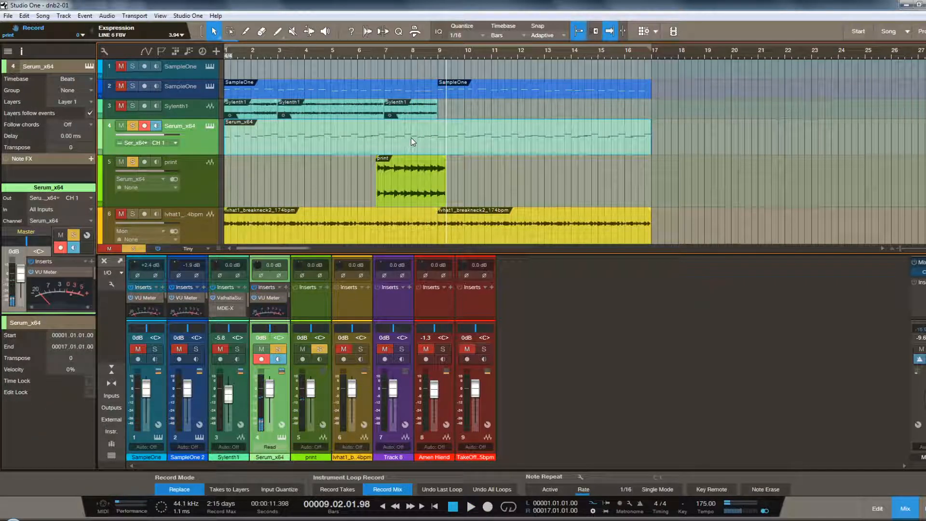
pyautogui.click(403, 176)
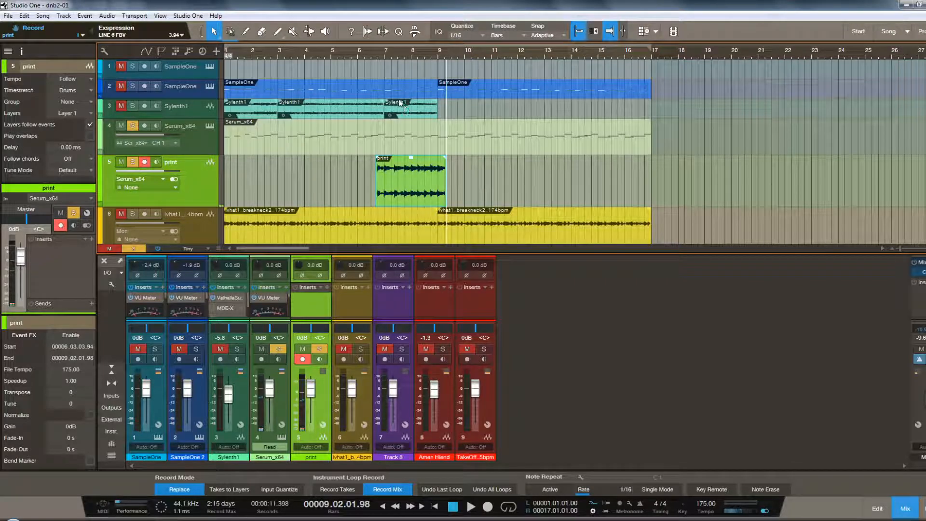
pyautogui.press('Home')
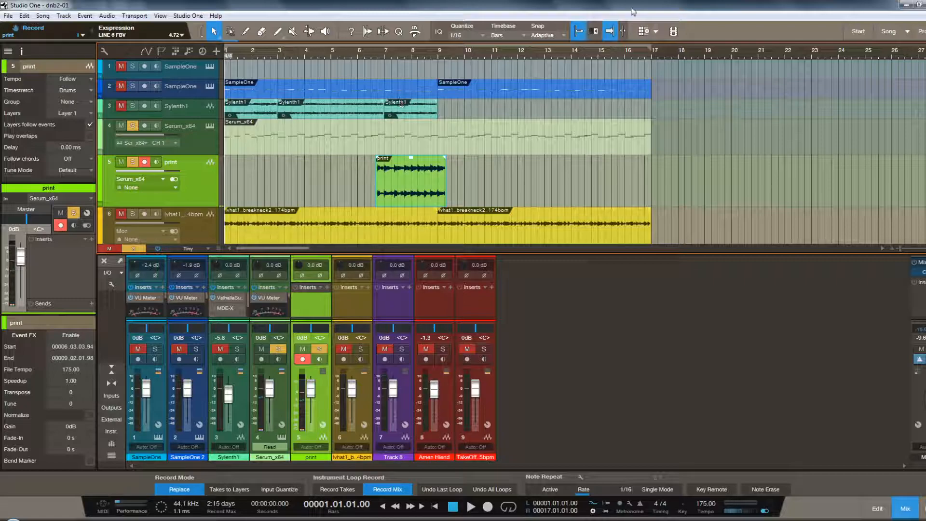
pyautogui.click(634, 56)
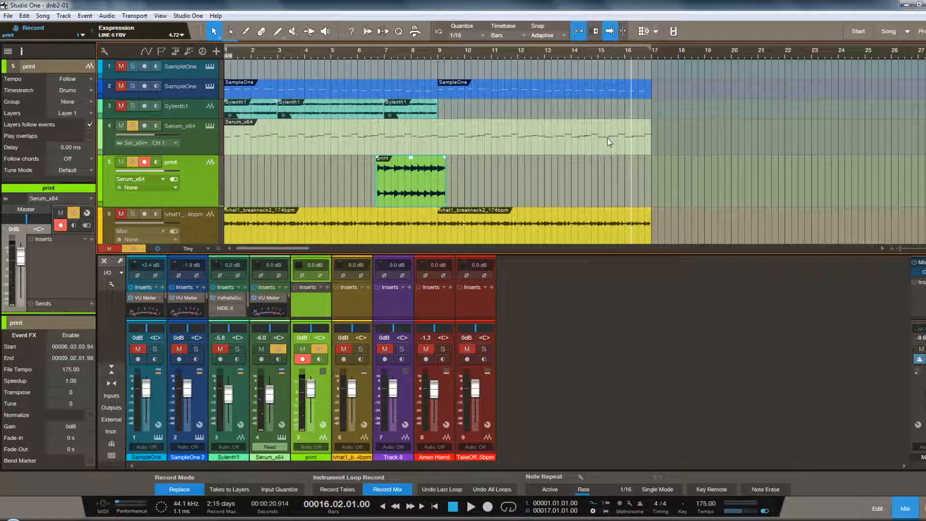
# Record two more Serum_x64 takes on the print track, from beat 2 of bar 16 and from the song start, each under two bars long
pyautogui.press('KP_Multiply')
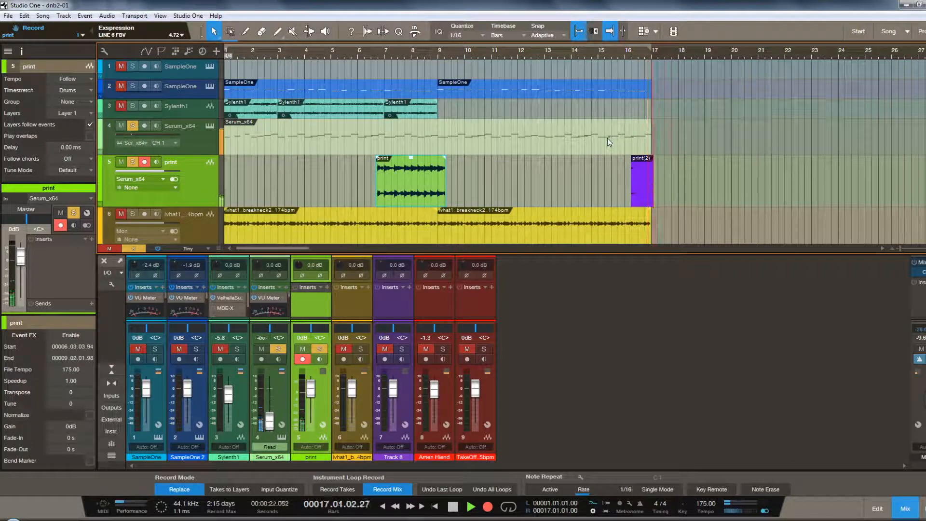
pyautogui.press('space')
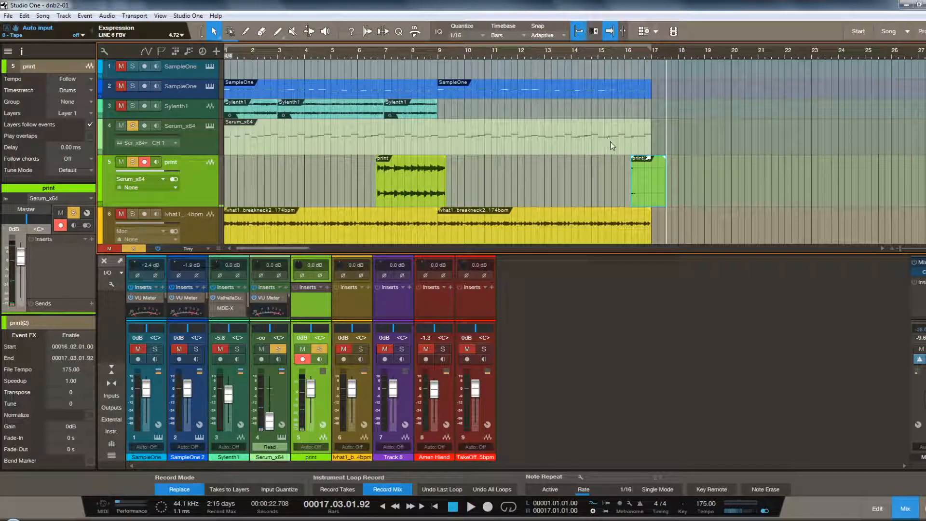
pyautogui.press('Home')
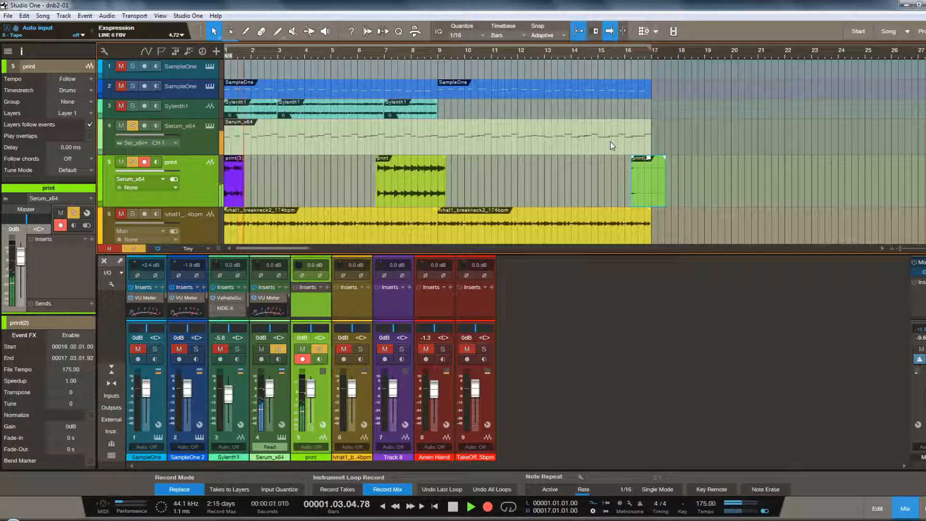
pyautogui.press('space')
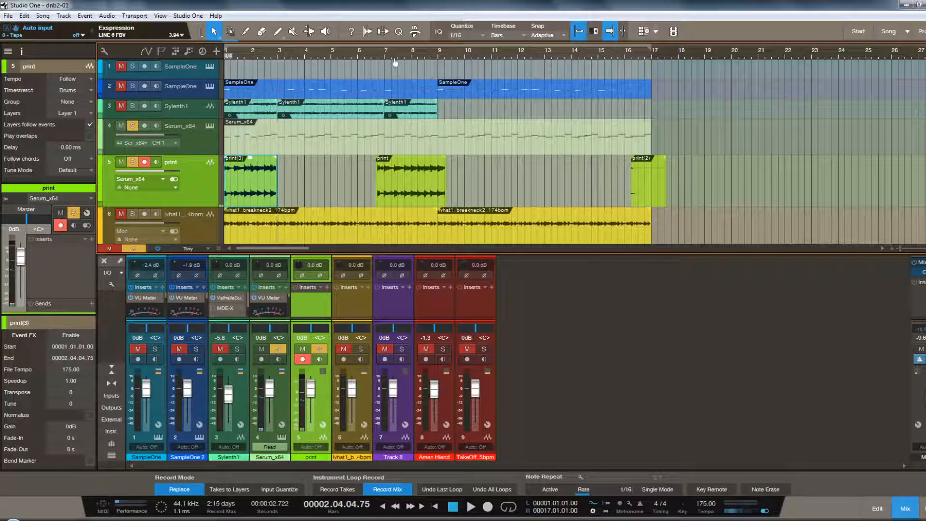
# Split the middle print clip at bar 7, beat 2 of bar 7, beat 4 of bar 7 and bar 8
pyautogui.scroll(5, 399, 85)
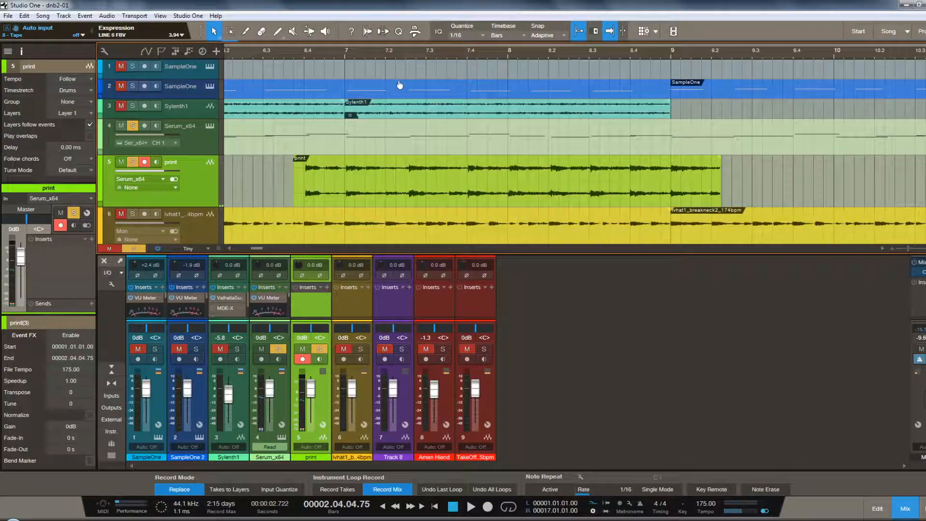
pyautogui.click(246, 31)
pyautogui.click(346, 178)
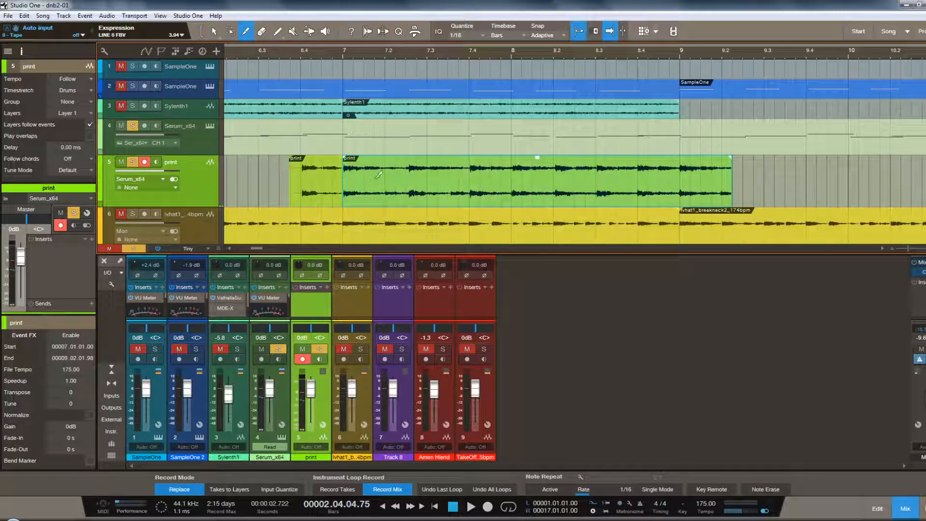
pyautogui.click(390, 169)
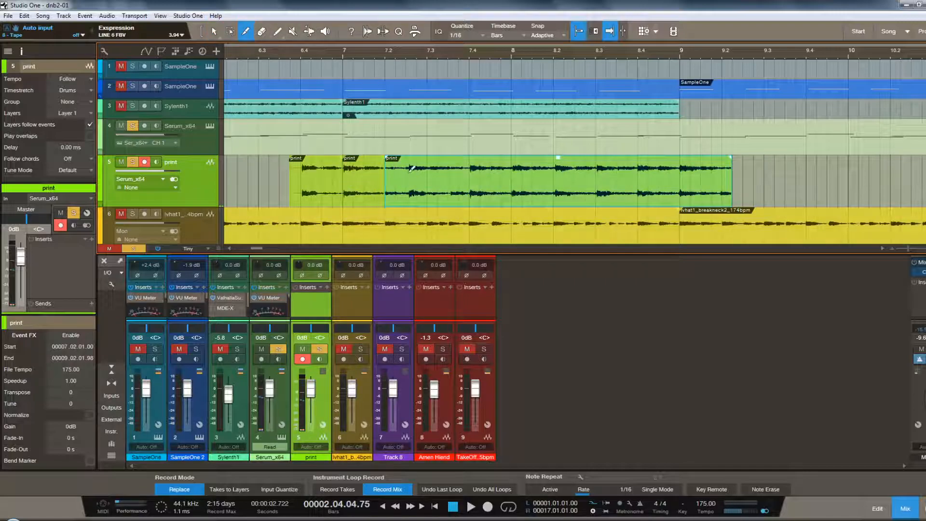
pyautogui.click(474, 174)
pyautogui.click(513, 167)
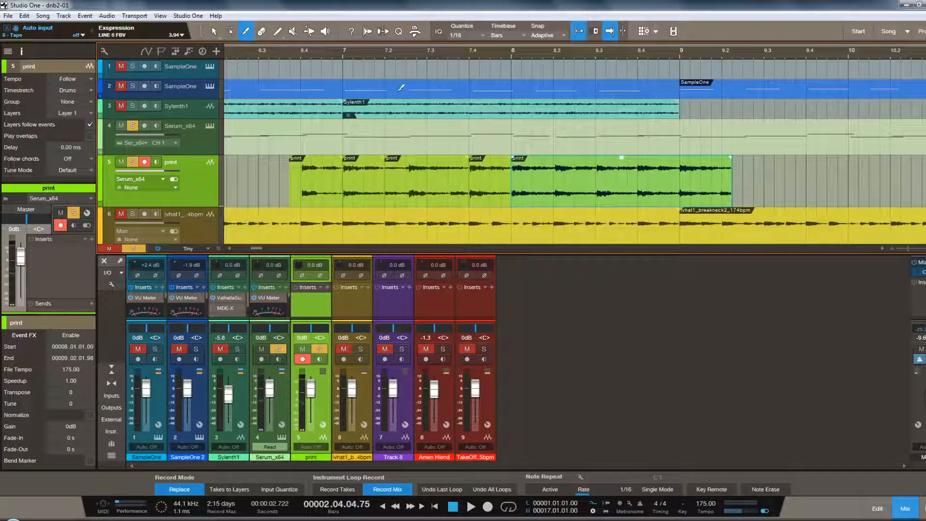
# Reverse the audio of the print slice between beat 4 of bar 7 and bar 8, and play back that passage
pyautogui.click(485, 192)
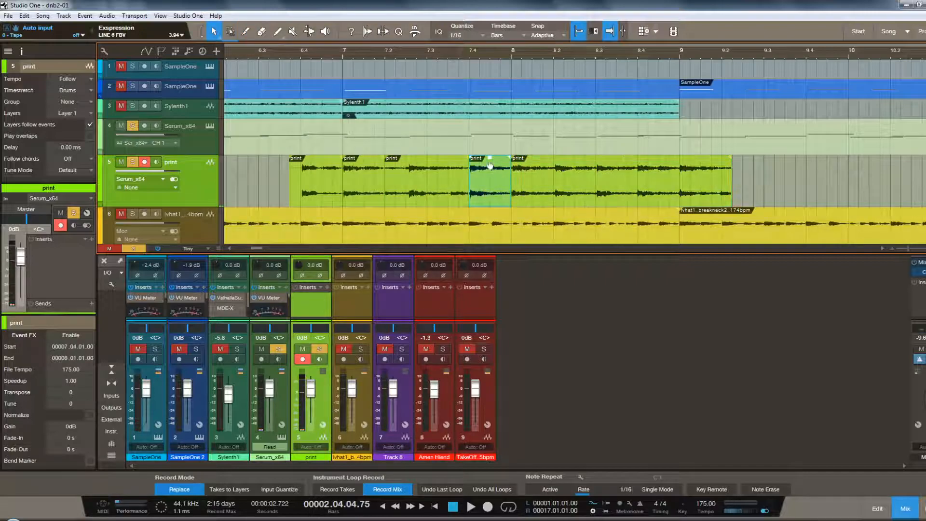
pyautogui.rightClick(490, 190)
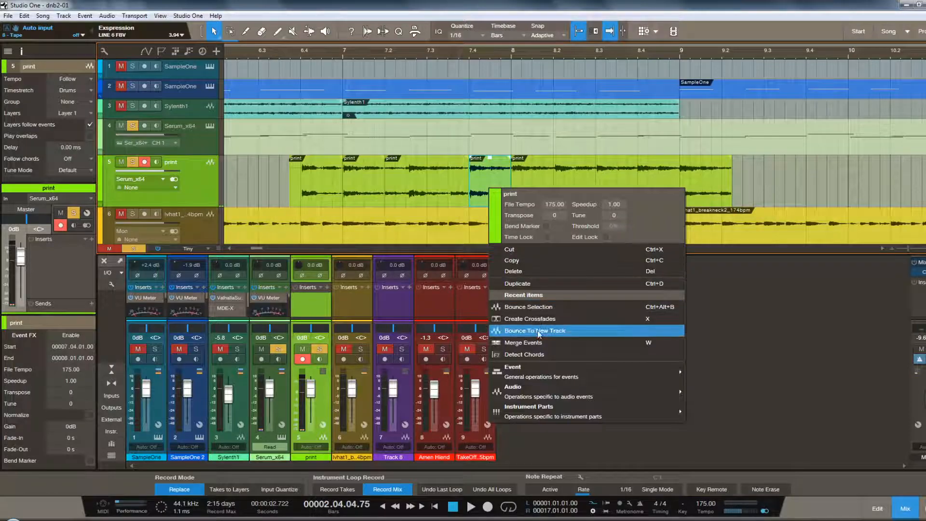
pyautogui.moveTo(654, 379)
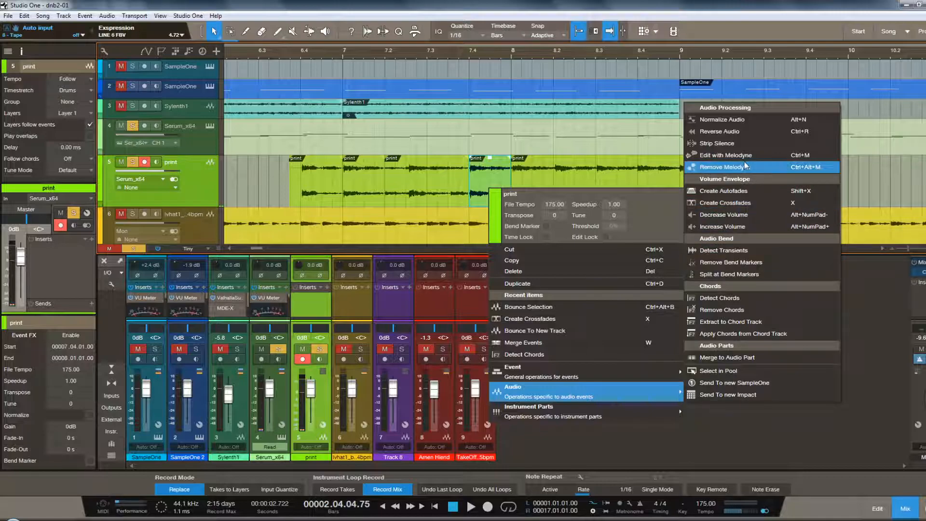
pyautogui.click(736, 133)
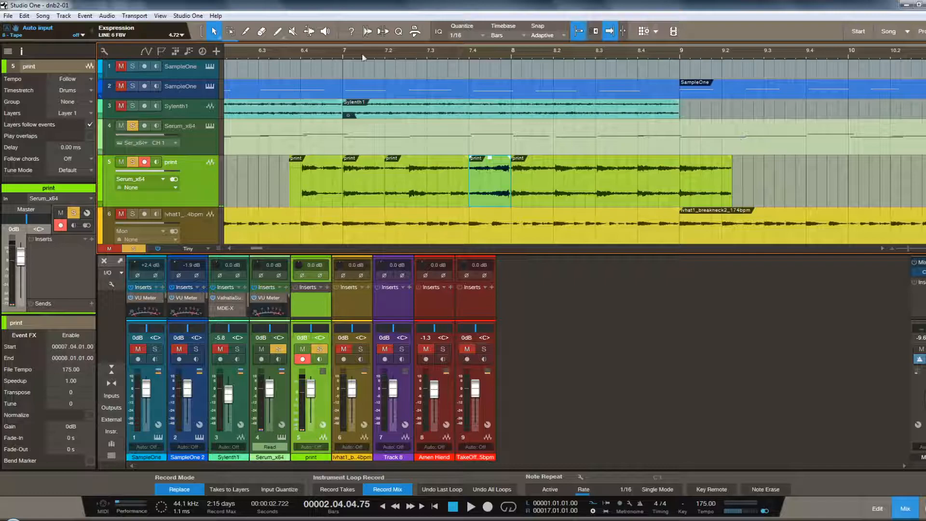
pyautogui.click(381, 57)
pyautogui.press('space')
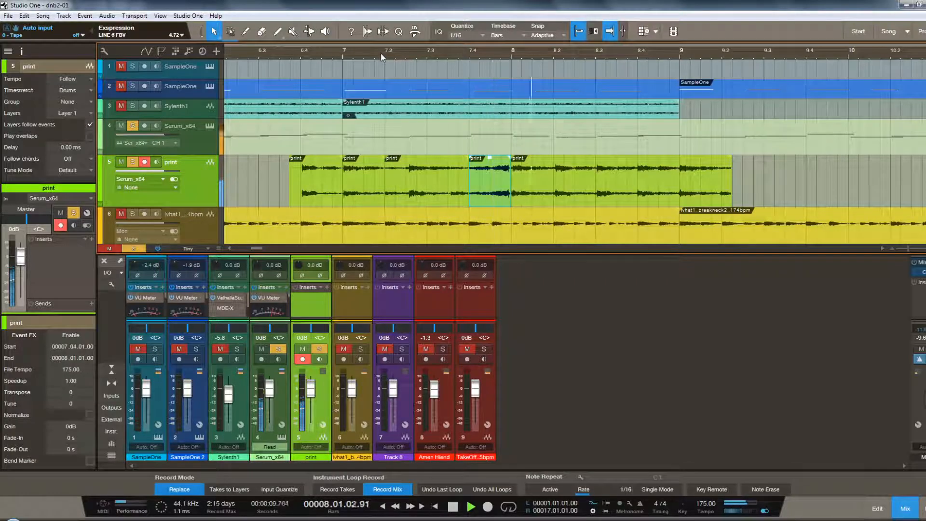
pyautogui.press('space')
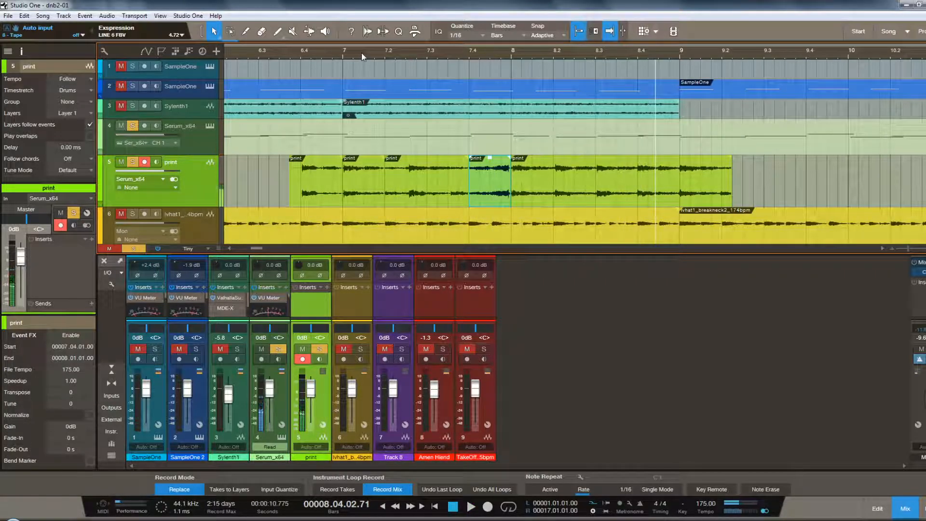
# Give the reversed slice a 149 ms fade-out, a 113 ms fade-in and a gain of -14.6 dB, playing back the result
pyautogui.moveTo(508, 163); pyautogui.dragTo(490, 158)
pyautogui.click(389, 57)
pyautogui.press('space')
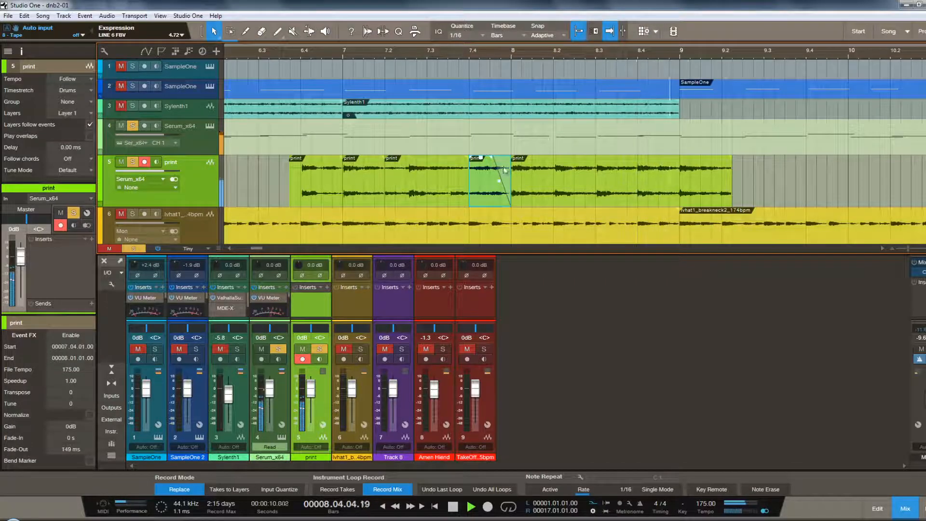
pyautogui.moveTo(470, 158); pyautogui.dragTo(487, 176)
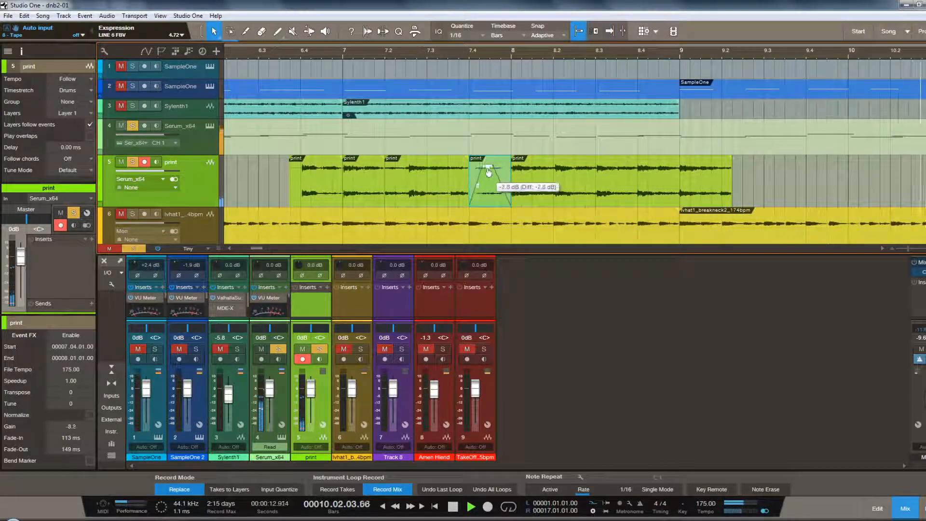
pyautogui.click(358, 52)
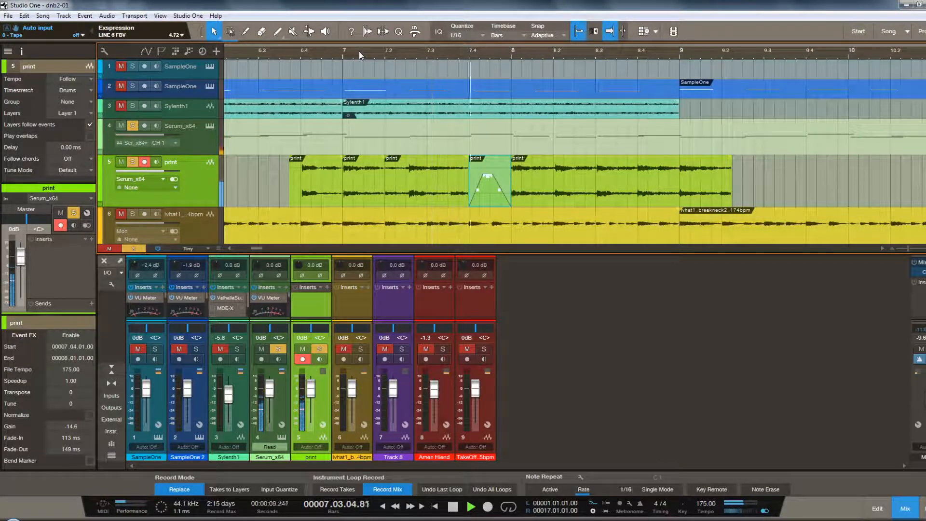
pyautogui.press('space')
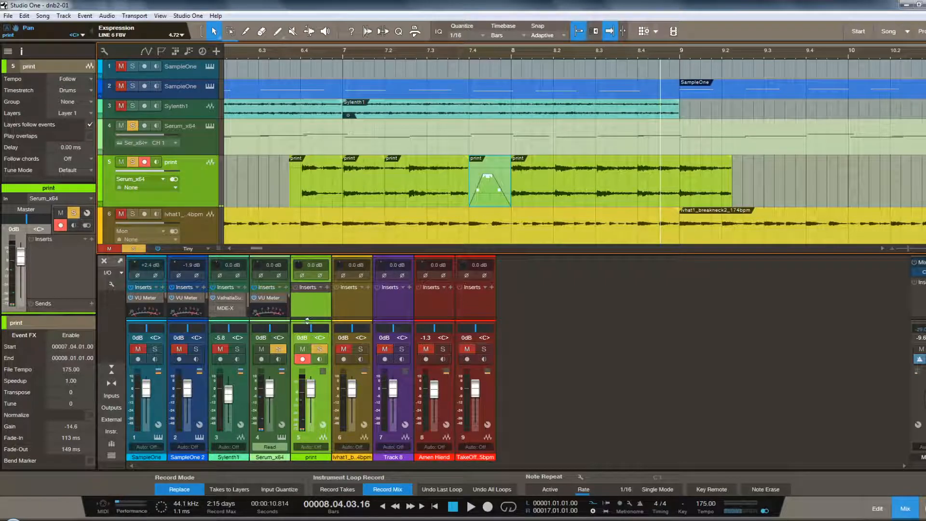
# Reveal the input and output routing of the mixer channels, and review the source and destination options of the print channel
pyautogui.scroll(-3, 283, 195)
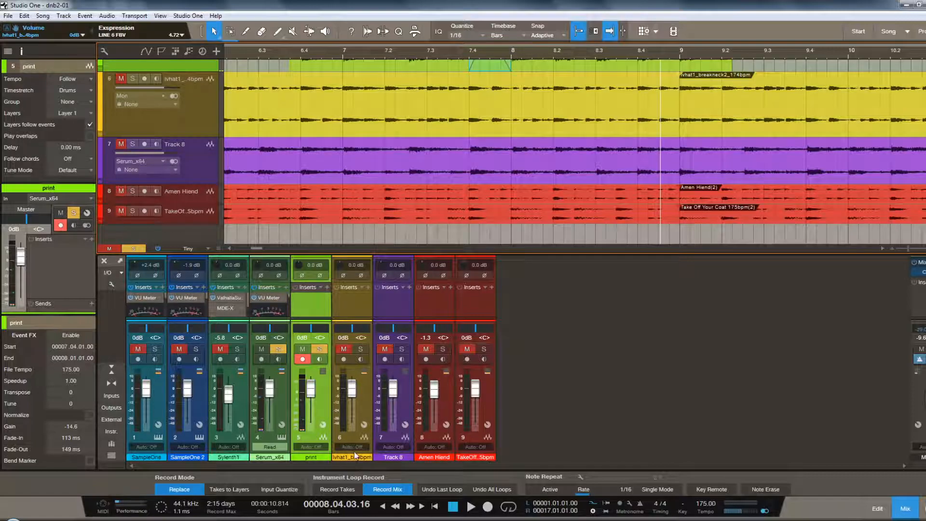
pyautogui.click(317, 403)
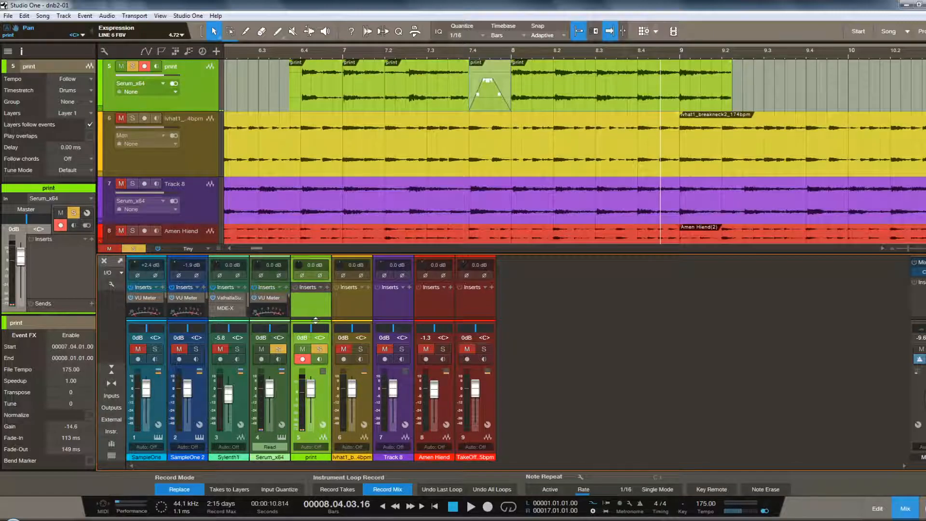
pyautogui.moveTo(312, 319); pyautogui.dragTo(310, 297)
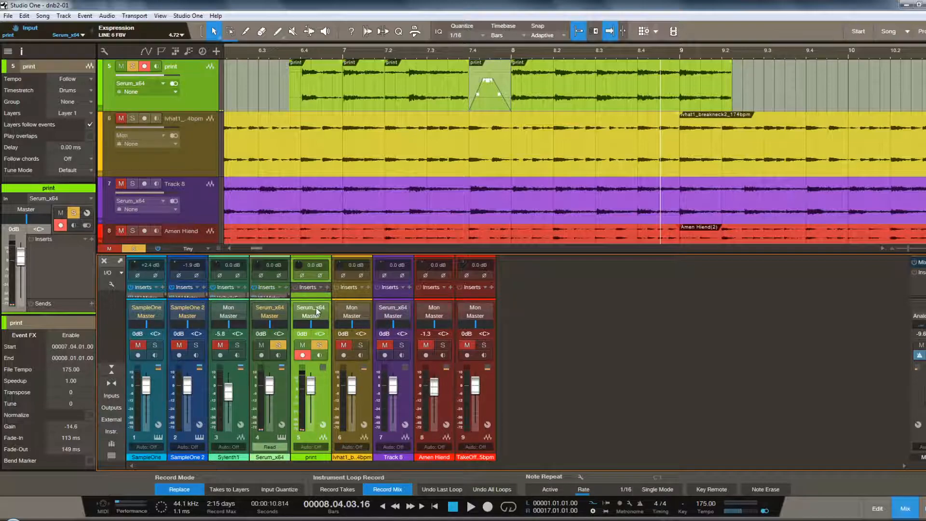
pyautogui.click(317, 310)
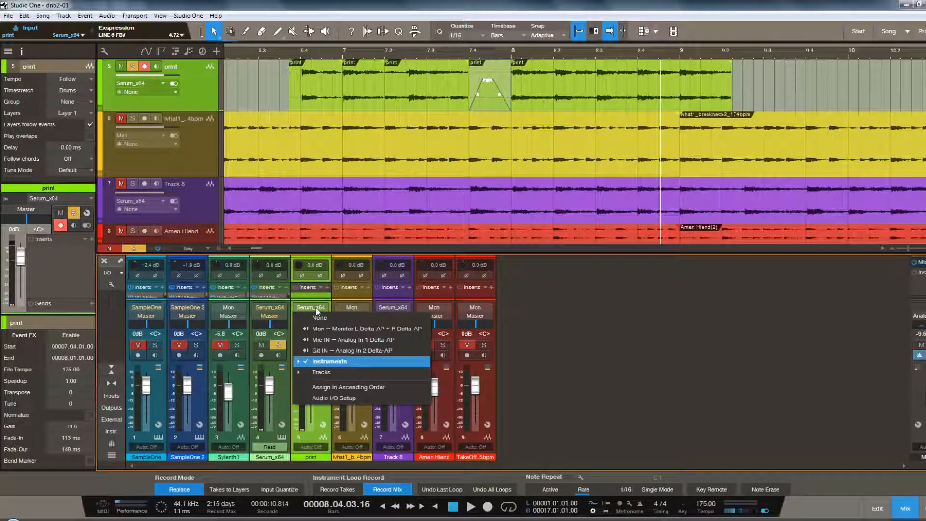
pyautogui.click(322, 364)
pyautogui.click(553, 355)
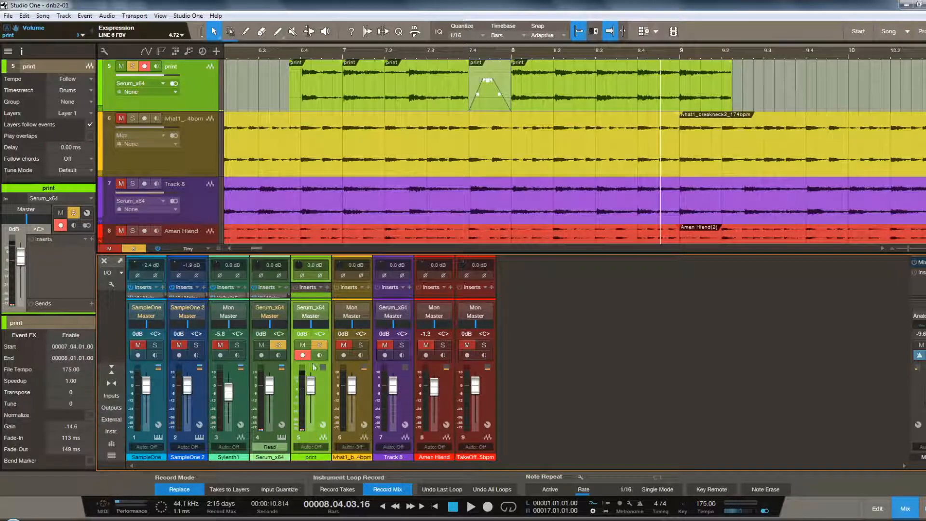
pyautogui.click(313, 317)
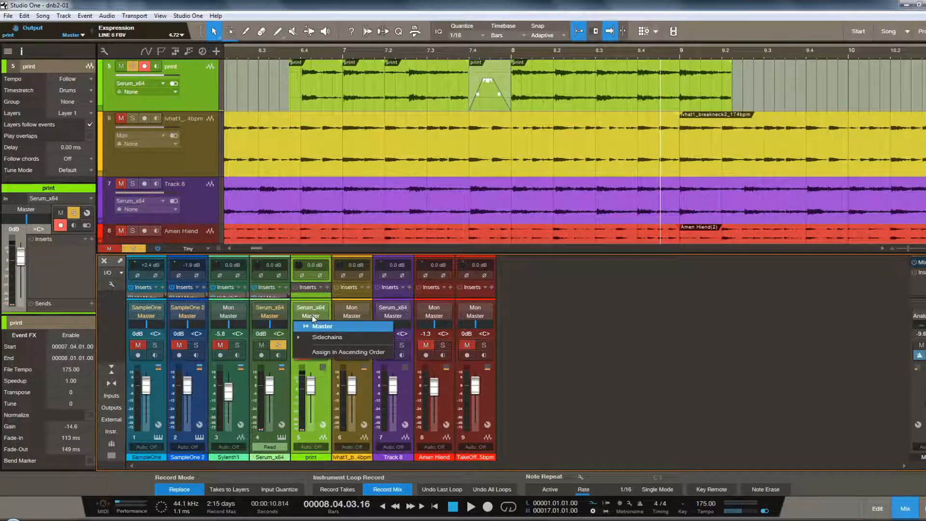
pyautogui.click(321, 327)
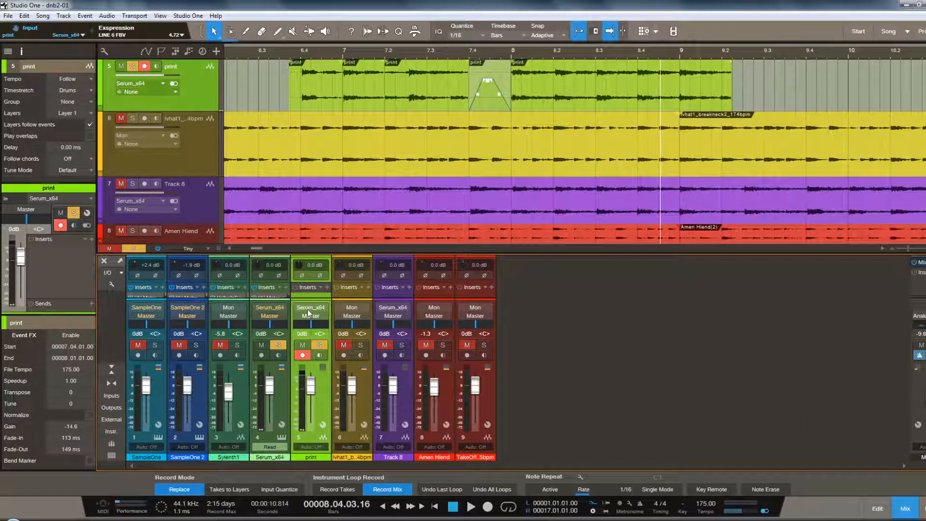
# Review the input source choices for print again, both on its mixer channel and on its track in the arrangement
pyautogui.click(310, 308)
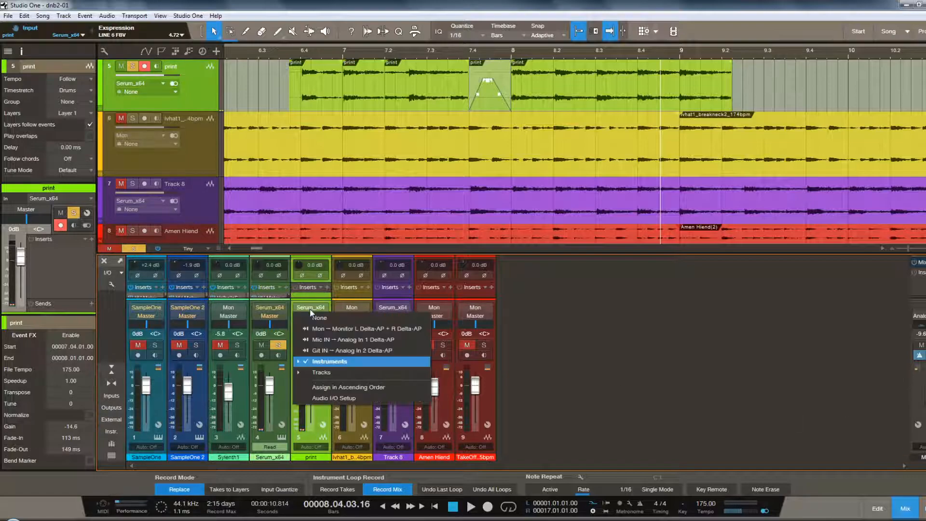
pyautogui.click(584, 403)
pyautogui.scroll(4, 223, 198)
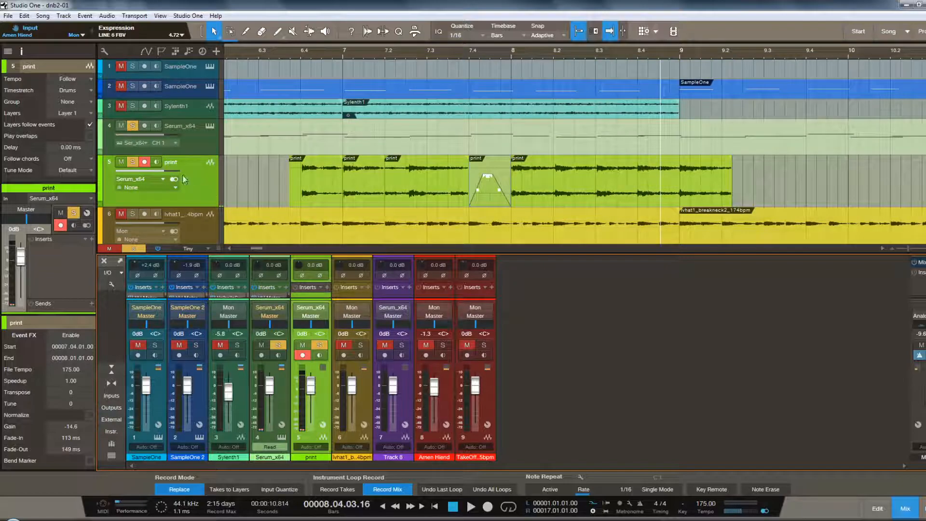
pyautogui.click(162, 179)
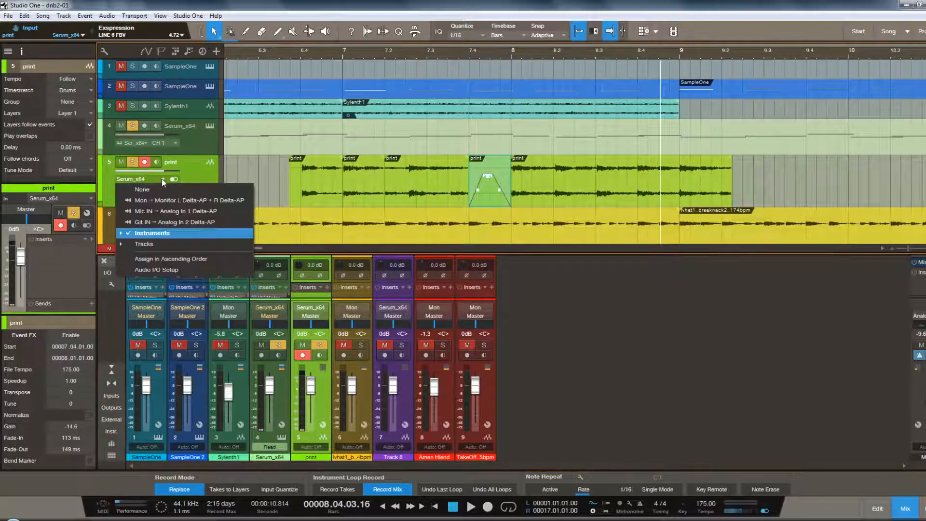
pyautogui.click(204, 176)
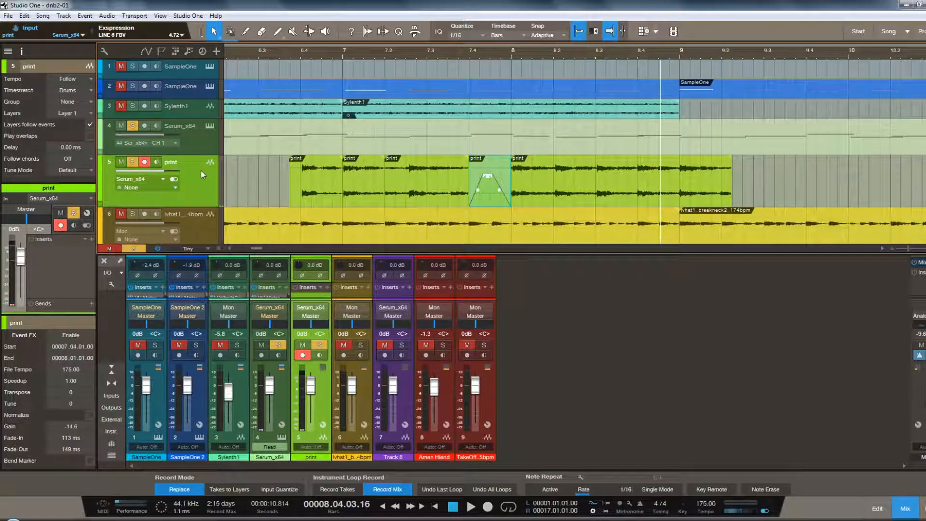
# Open the Add Tracks dialog
pyautogui.click(216, 51)
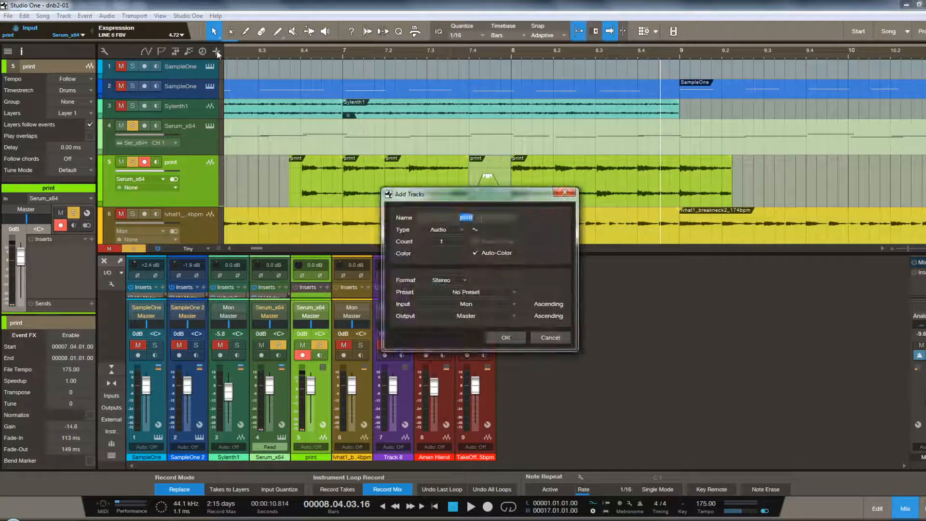